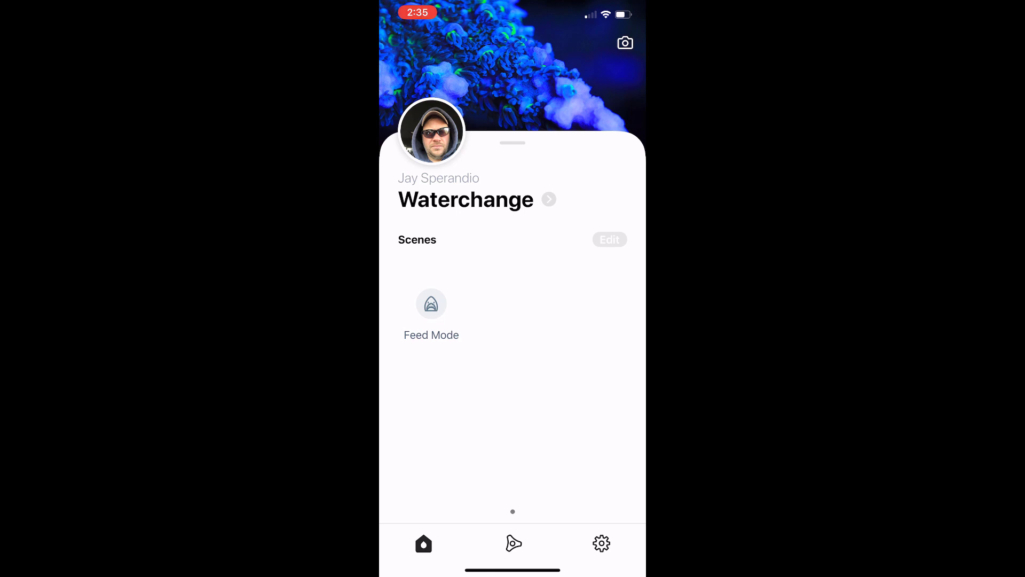
Add a new scene and enter '500 ml Water Change' as its name, replacing Helga
{"action": "left_click", "coordinate": [610, 240]}
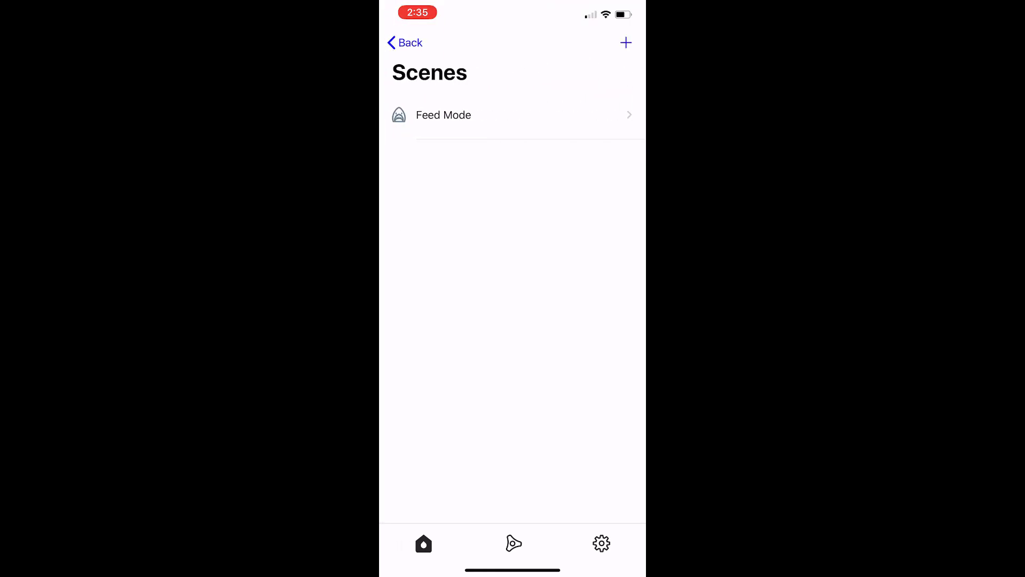
{"action": "left_click", "coordinate": [431, 164]}
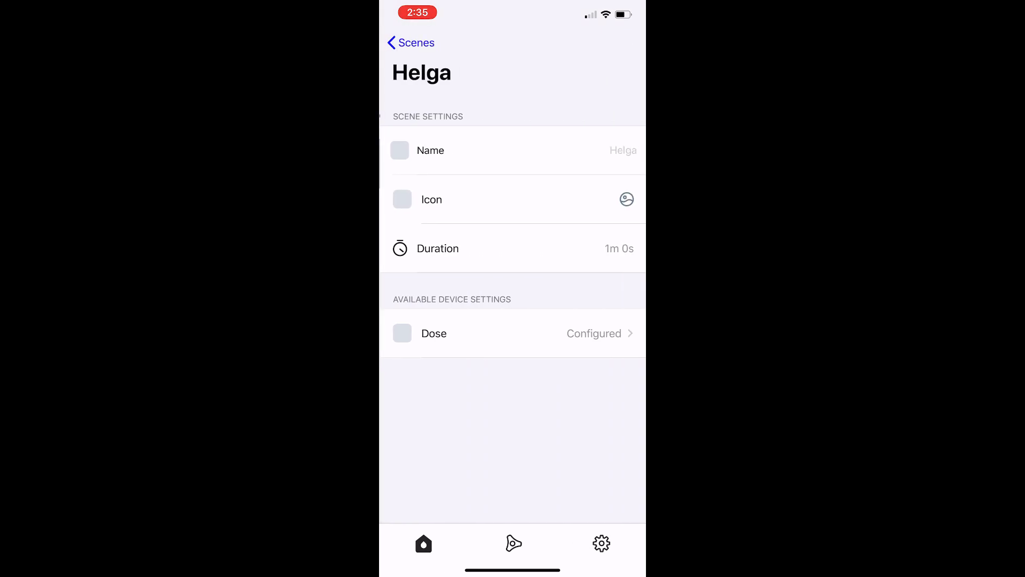
{"action": "left_click", "coordinate": [561, 150]}
{"action": "left_click", "coordinate": [412, 510]}
{"action": "type", "text": "500"}
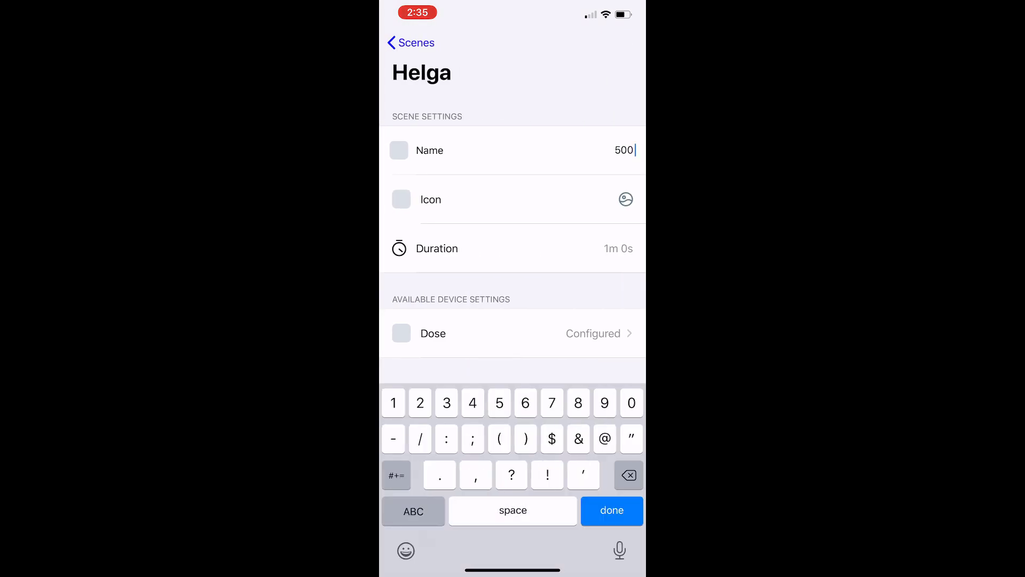
{"action": "left_click", "coordinate": [413, 510]}
{"action": "type", "text": "ml Water Change"}
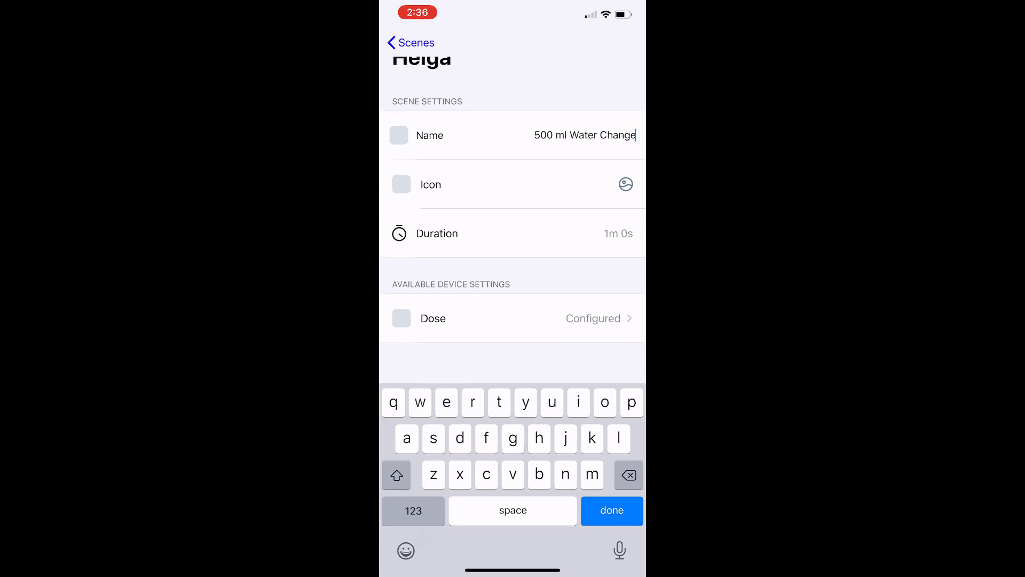
Confirm the scene name, set a 1h 0m 0s duration, and check the 500 mL dose
{"action": "key", "text": "Return"}
{"action": "left_click", "coordinate": [512, 248]}
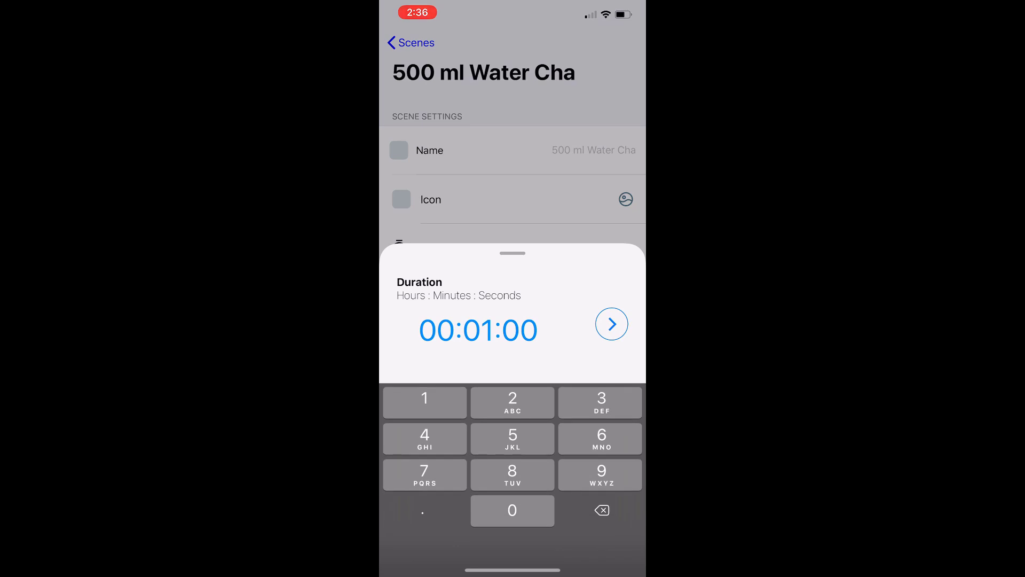
{"action": "type", "text": "1"}
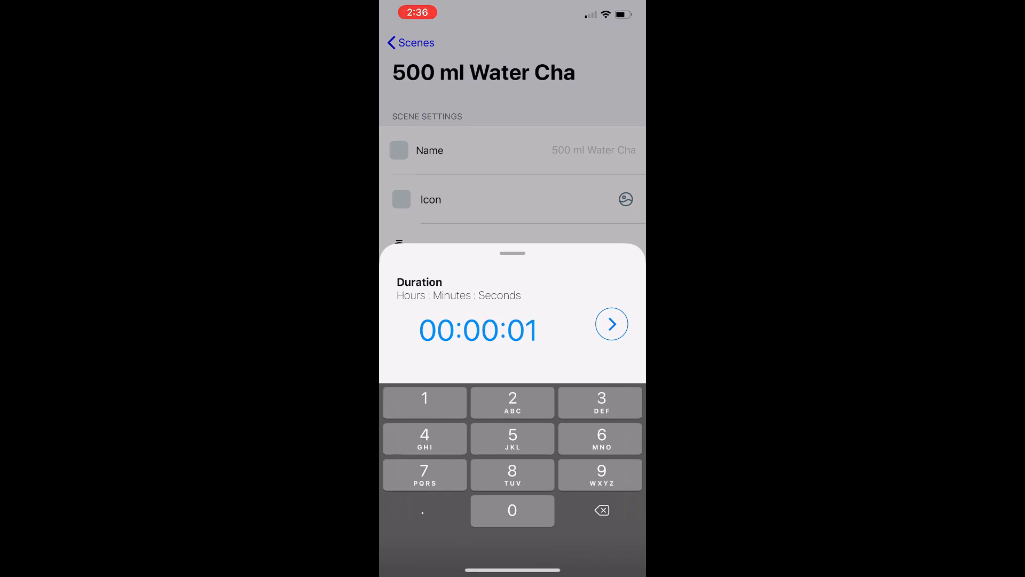
{"action": "type", "text": ":00:00"}
{"action": "left_click", "coordinate": [612, 323]}
{"action": "left_click", "coordinate": [513, 333]}
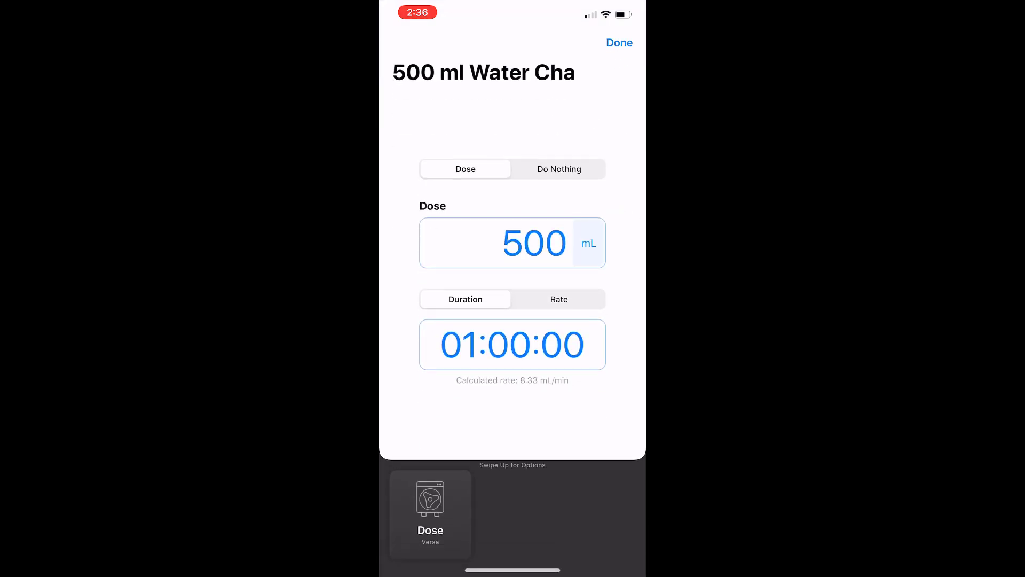
{"action": "mouse_move", "coordinate": [512, 385]}
{"action": "left_mouse_down"}
{"action": "mouse_move", "coordinate": [513, 160]}
{"action": "mouse_move", "coordinate": [513, 385]}
{"action": "left_mouse_up"}
Go back to the Waterchange home screen and start the '500 ml Water Cha' scene
{"action": "left_click", "coordinate": [620, 43]}
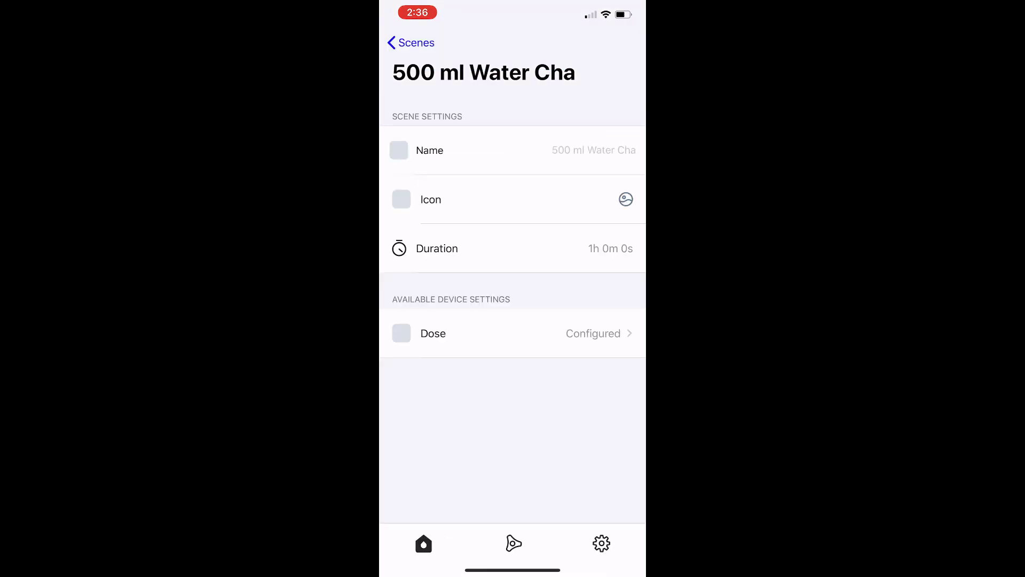
{"action": "left_click", "coordinate": [411, 43]}
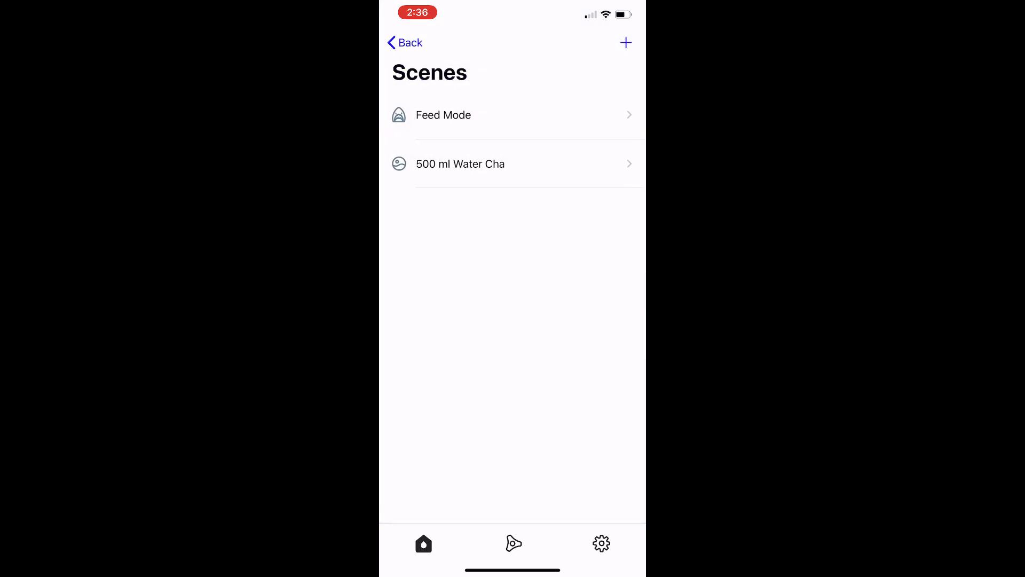
{"action": "left_click", "coordinate": [407, 42]}
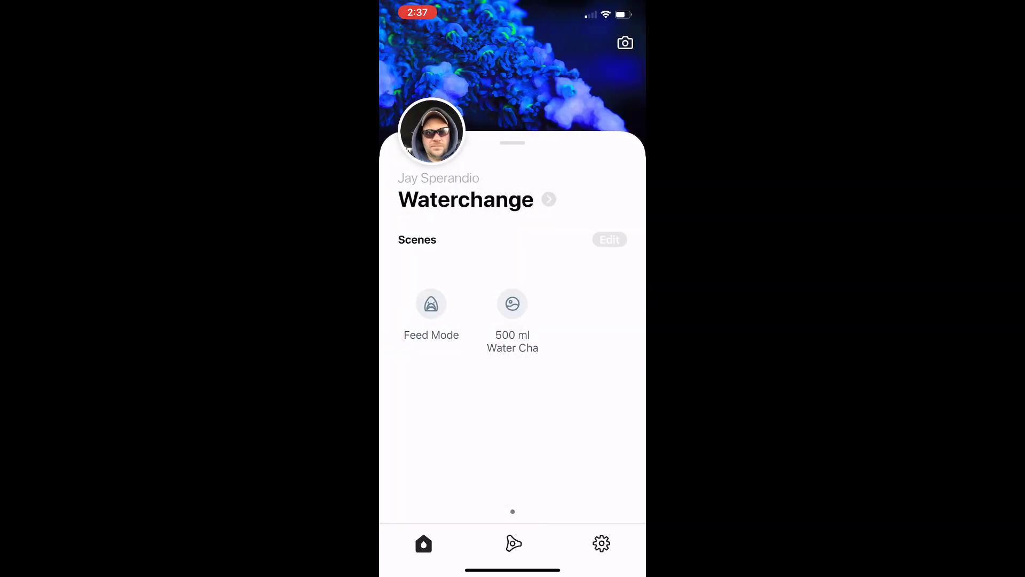
{"action": "left_click", "coordinate": [514, 304]}
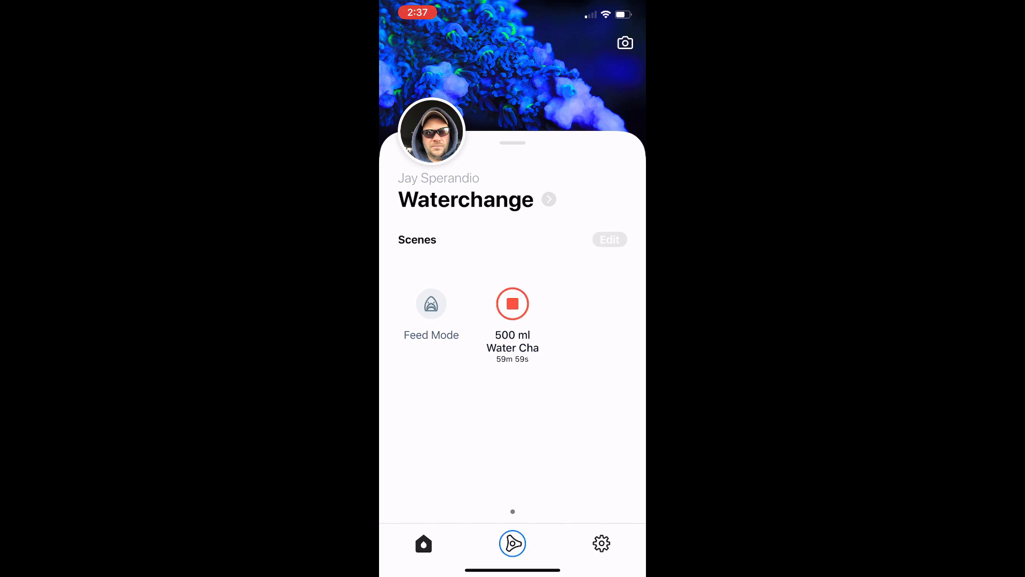